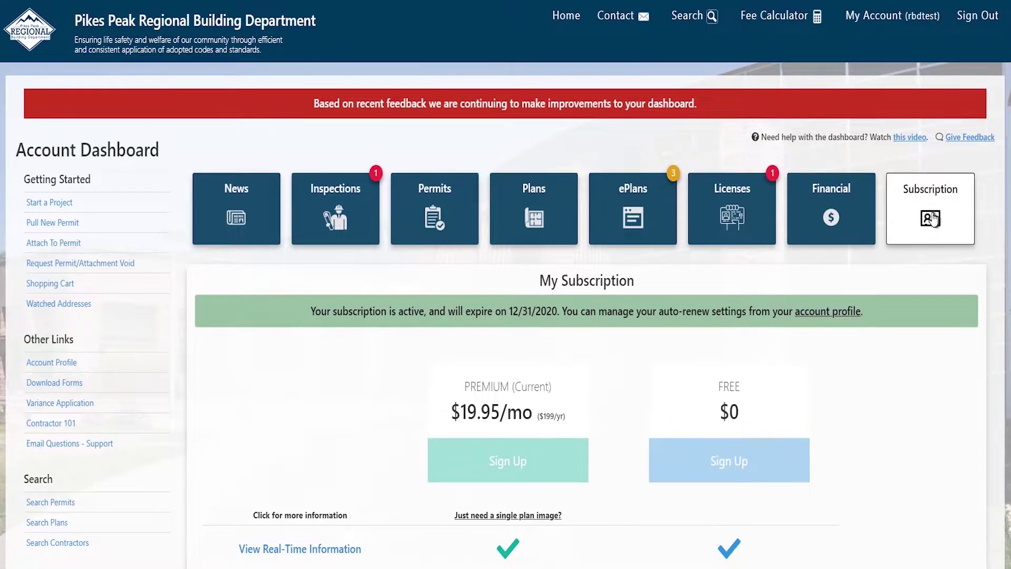
Step: Check the Premium subscription, active through 12/31/2020, then return to the PPRBD home page
click(933, 218)
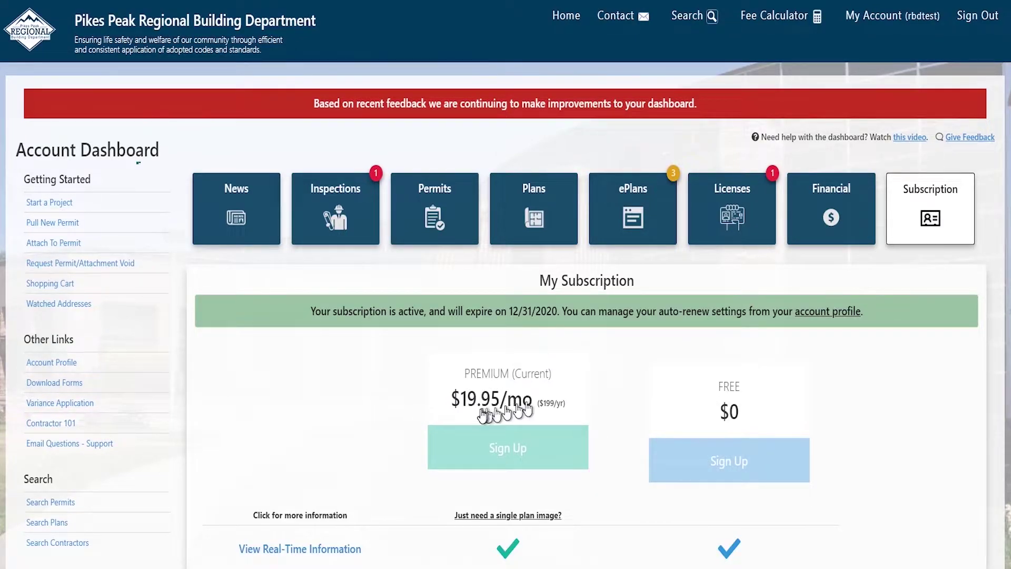
mouse_move(753, 435)
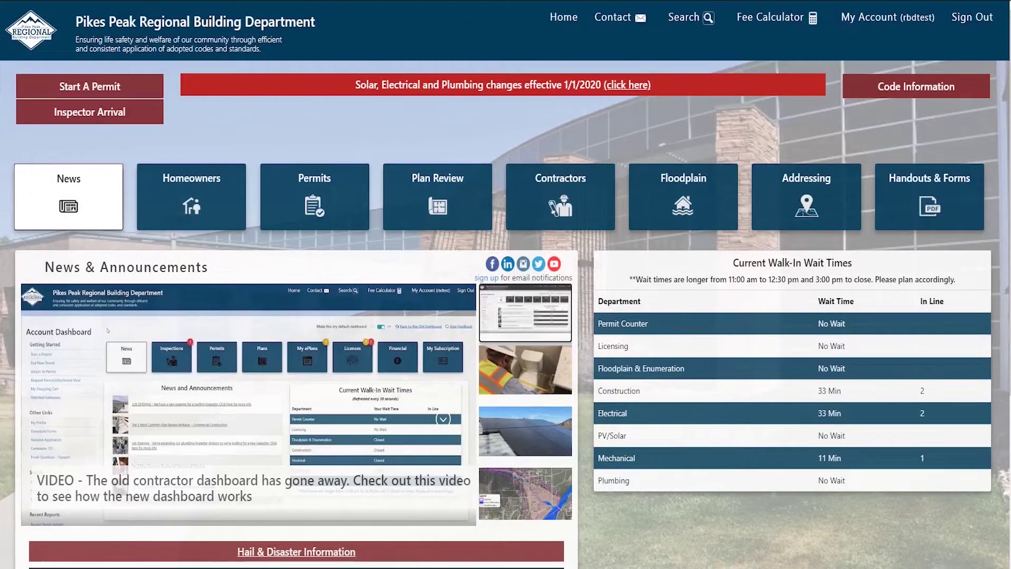
Step: Under Plan Review, open the Electronic Plan Types table and scroll through the online-submittable plans
click(437, 201)
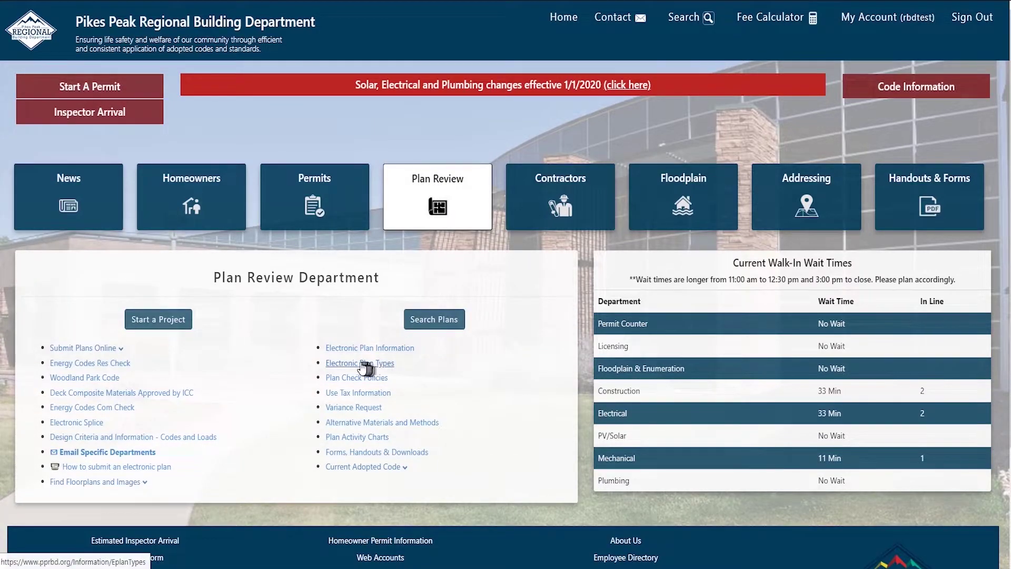
click(358, 364)
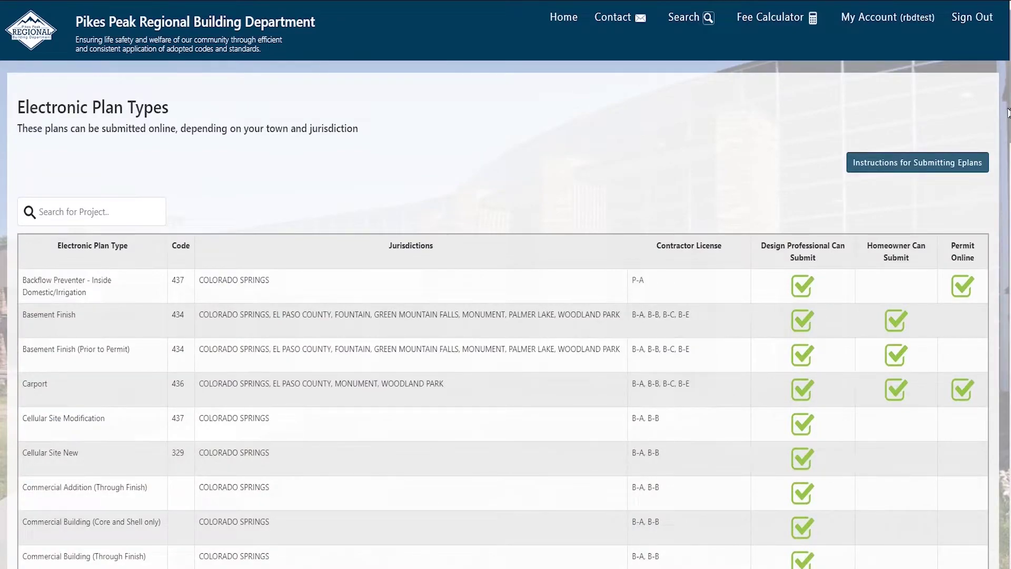
scroll(1008, 113, down, 3)
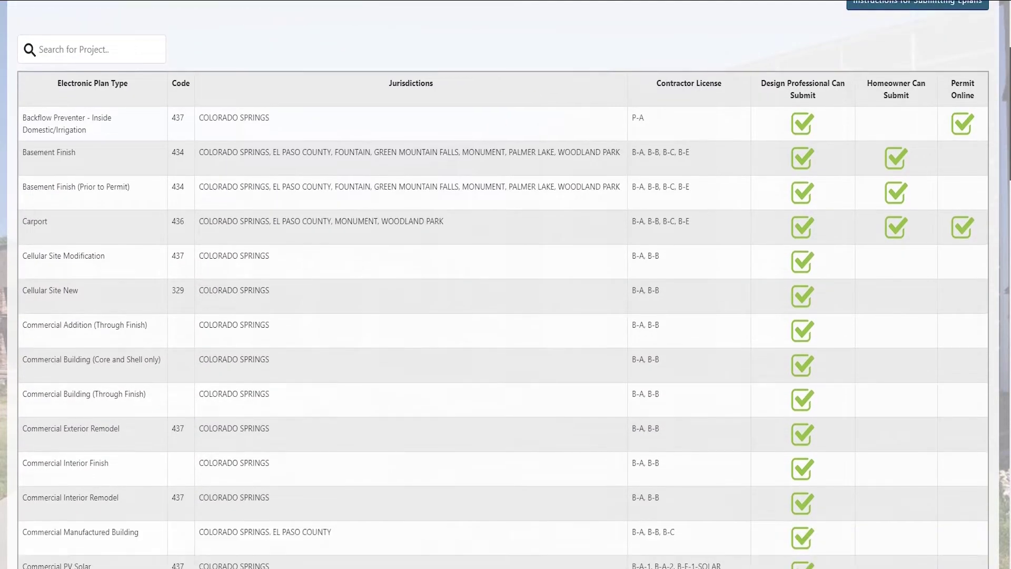
scroll(504, 284, down, 2)
scroll(949, 134, up, 5)
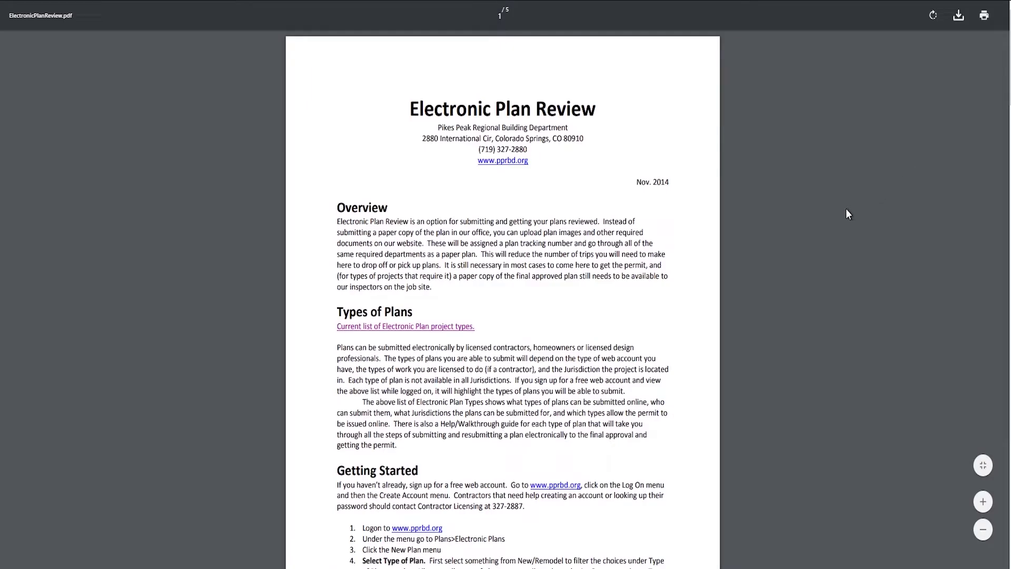
Step: Scroll through the getting-started steps in ElectronicPlanReview.pdf
scroll(848, 213, down, 5)
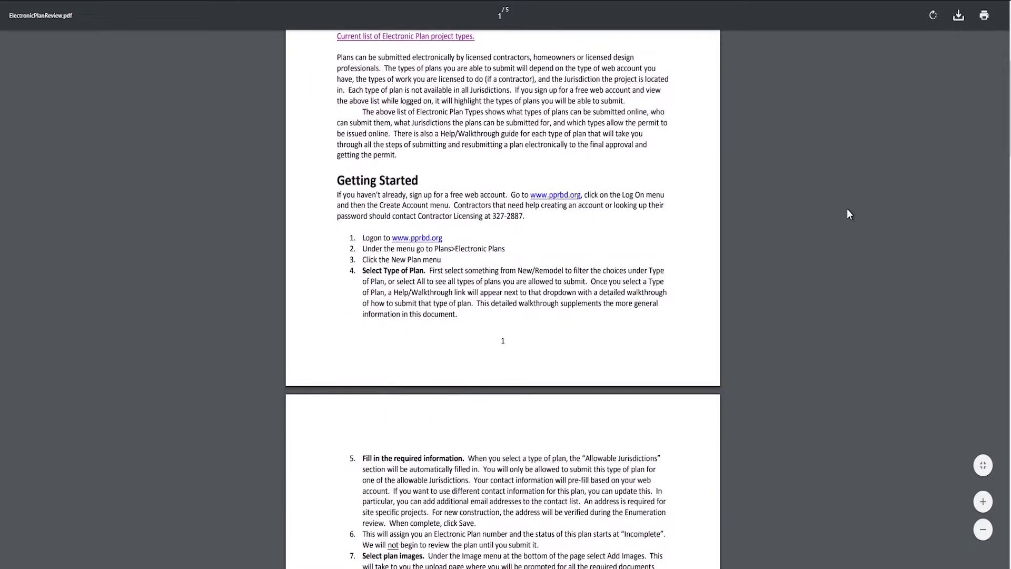
scroll(848, 209, down, 10)
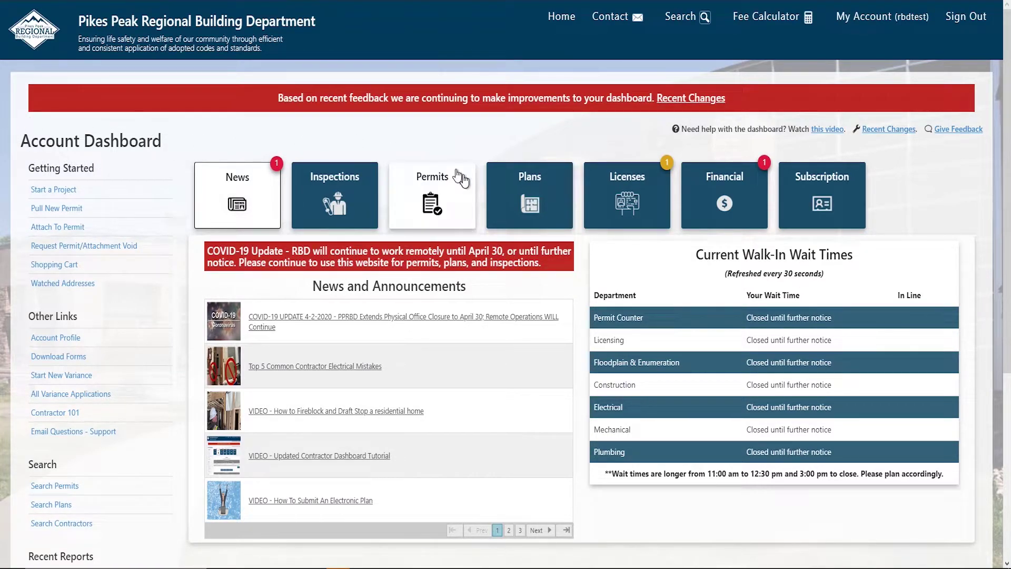
Step: Start a new ePlan with New/Remodel set to New Residential and plan type Single Family Attached
click(531, 200)
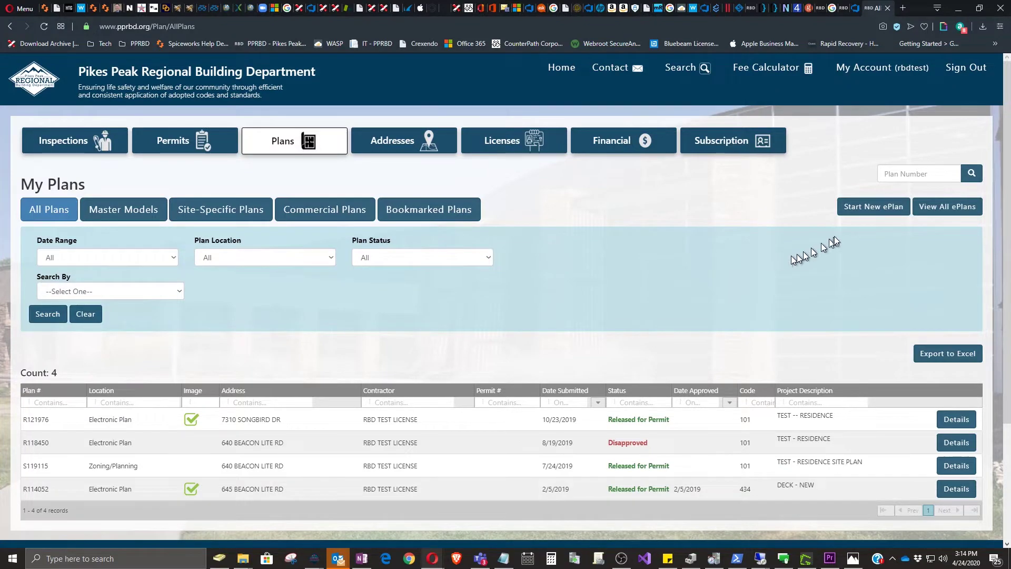
click(873, 211)
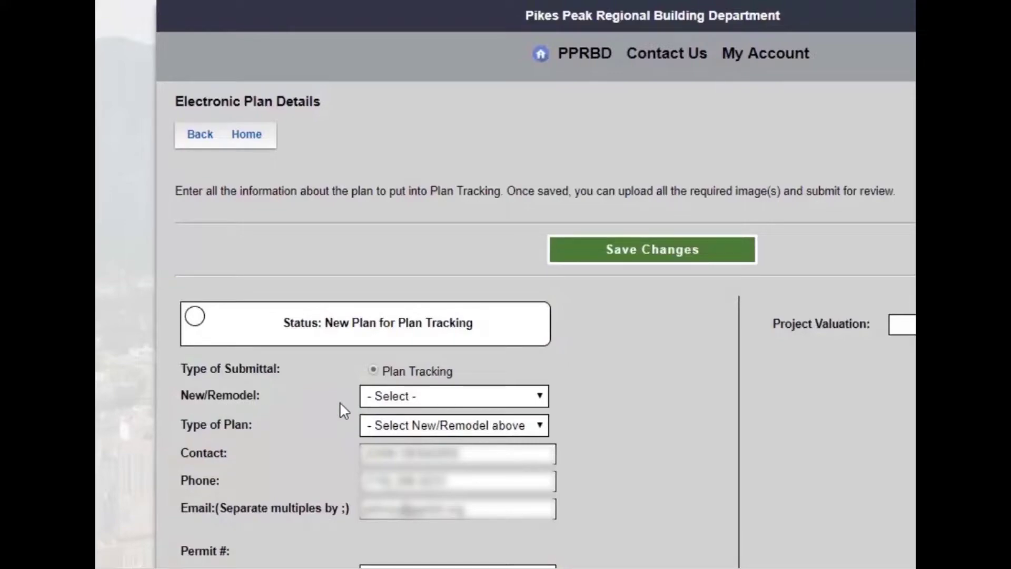
click(543, 403)
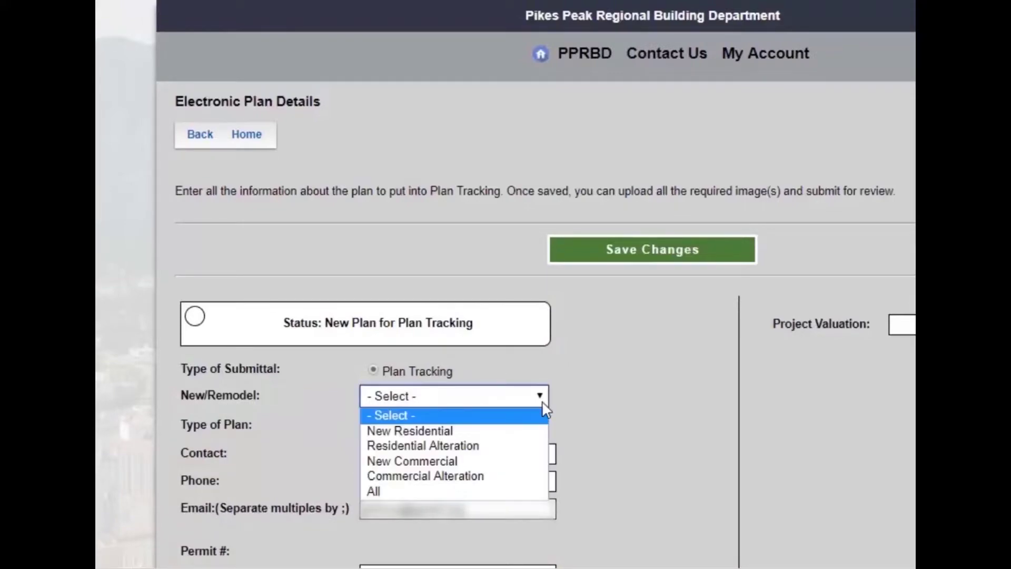
click(528, 429)
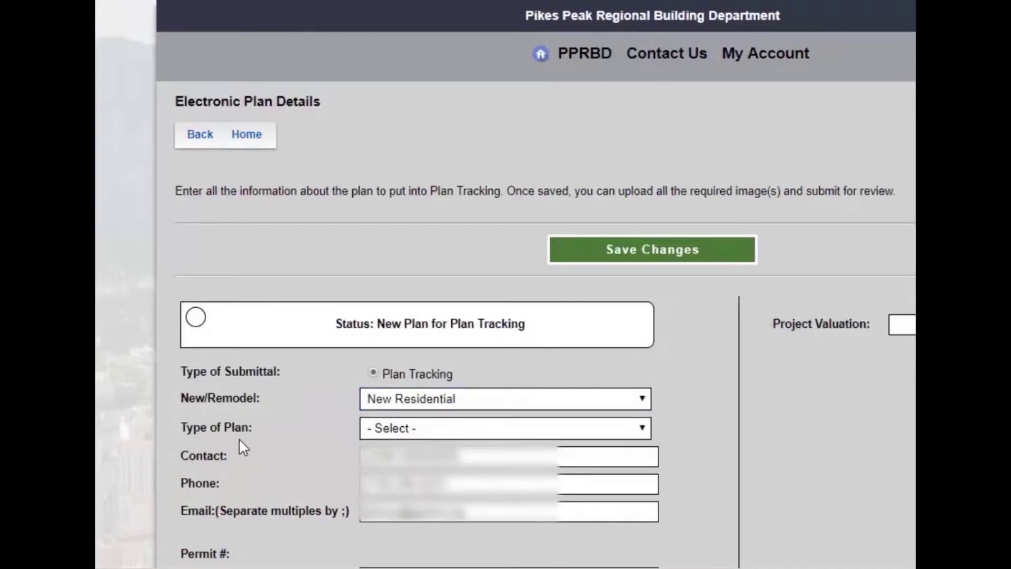
click(643, 439)
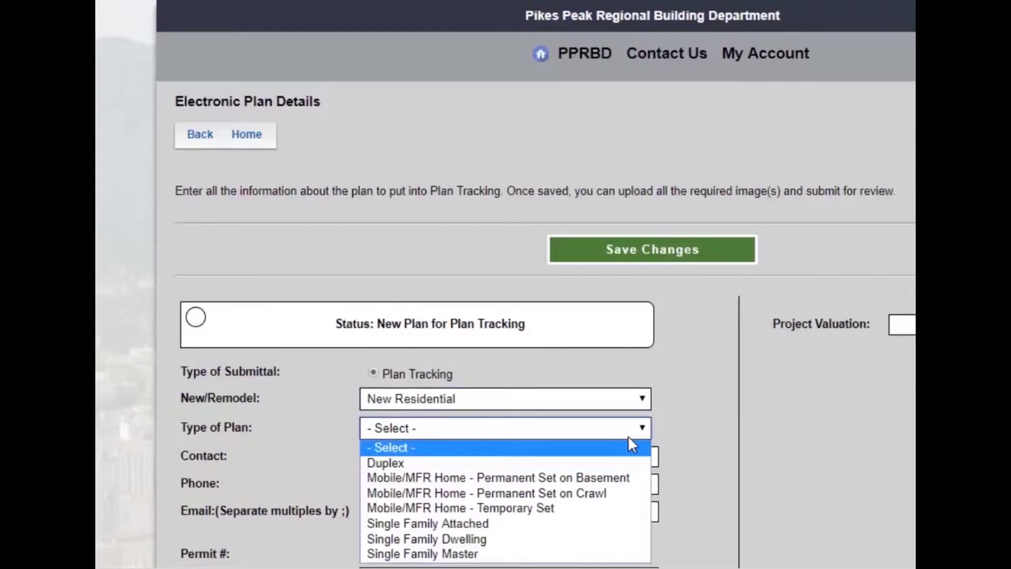
click(562, 525)
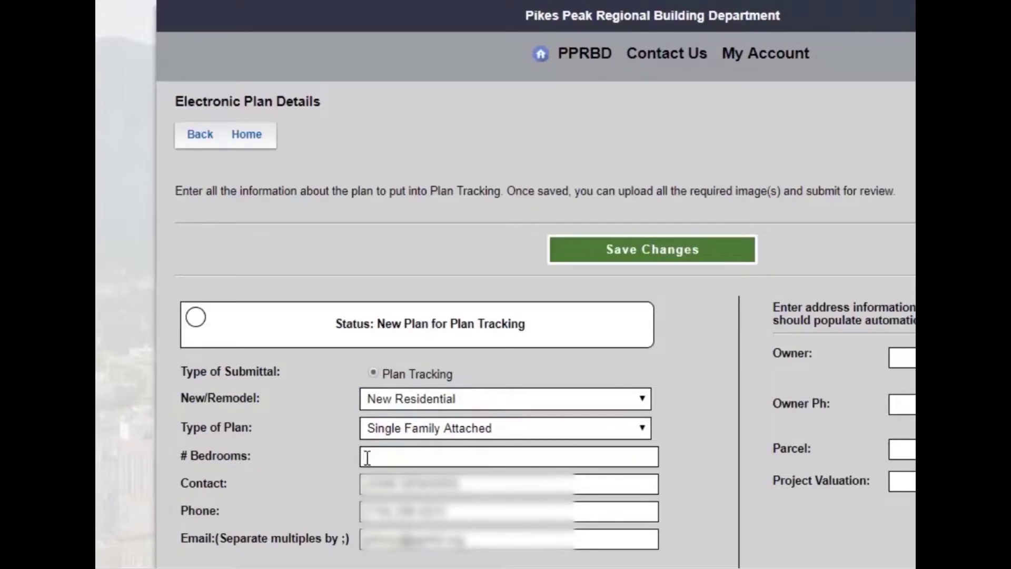
Step: Set # Bedrooms to 7 and add the reviewer comment 'Optional.'
scroll(368, 457, down, 4)
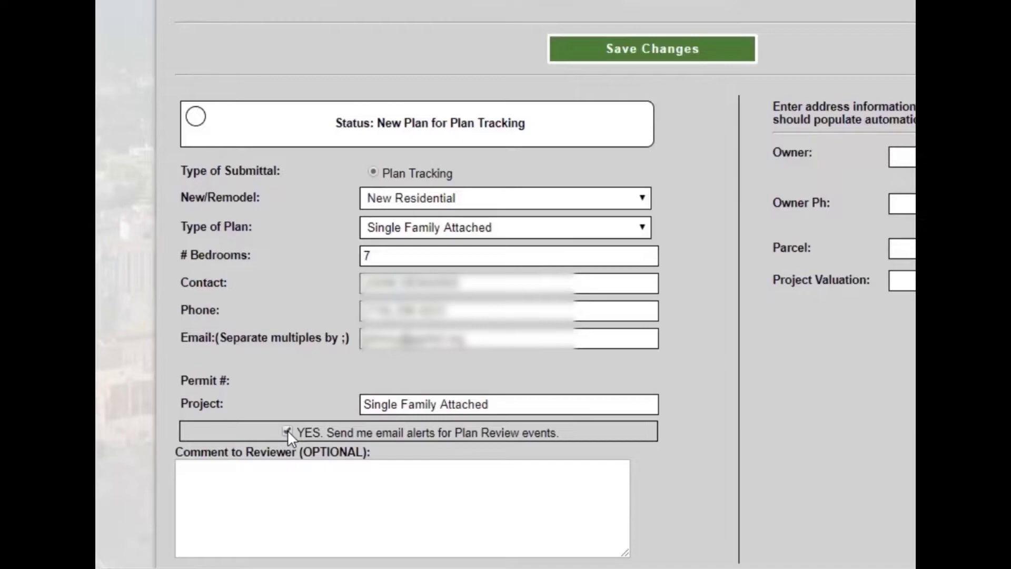
click(196, 483)
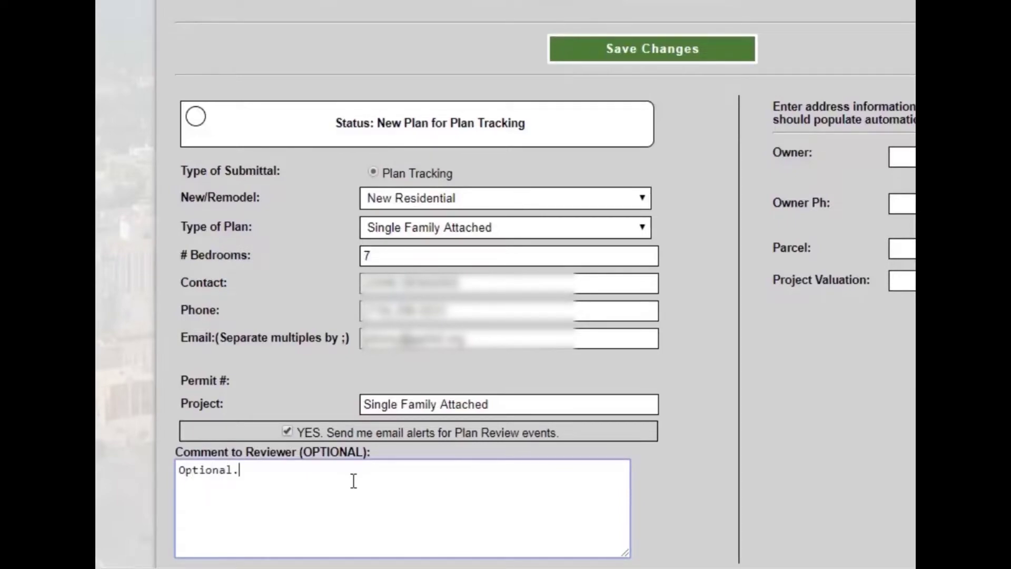
scroll(353, 481, down, 5)
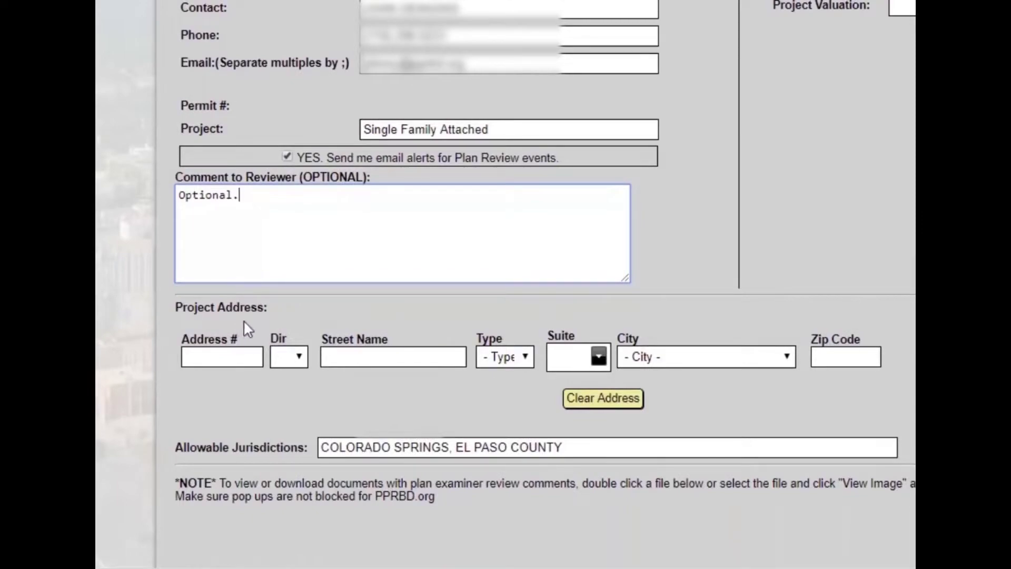
Step: Enter address number 28 and pick the street starting 'Interna' from the autocomplete suggestions
click(210, 359)
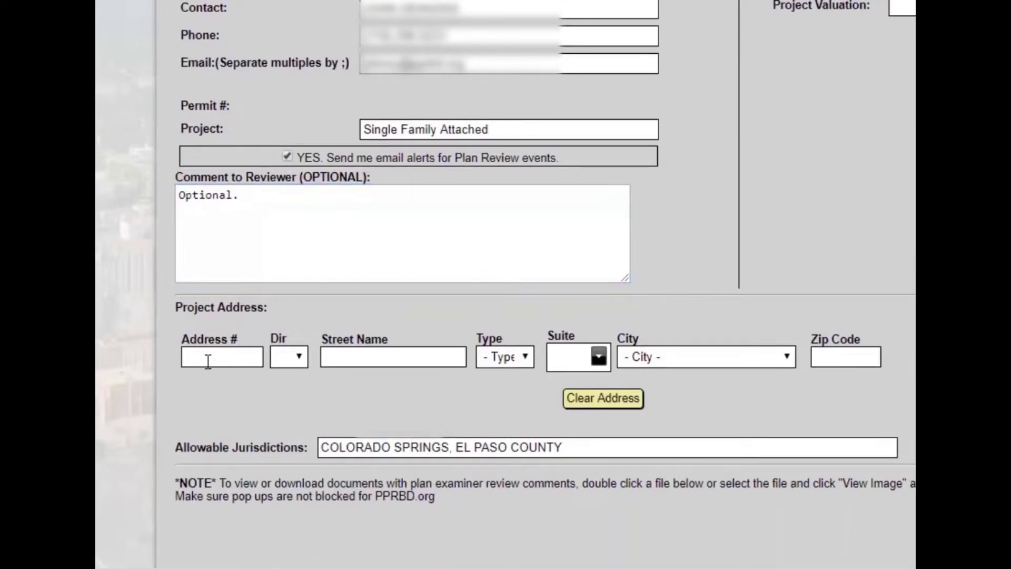
text(2880)
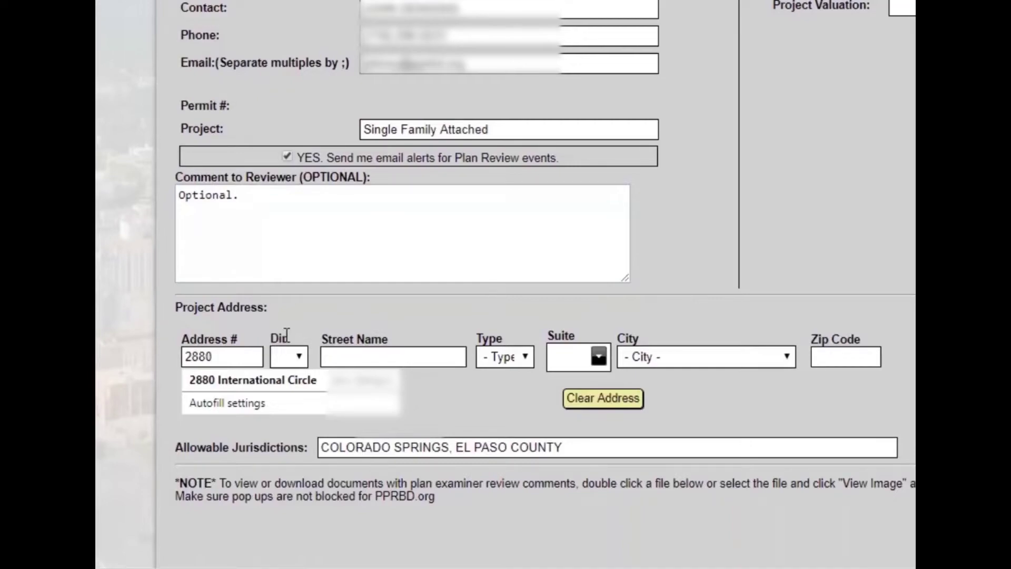
click(347, 357)
text(Interna)
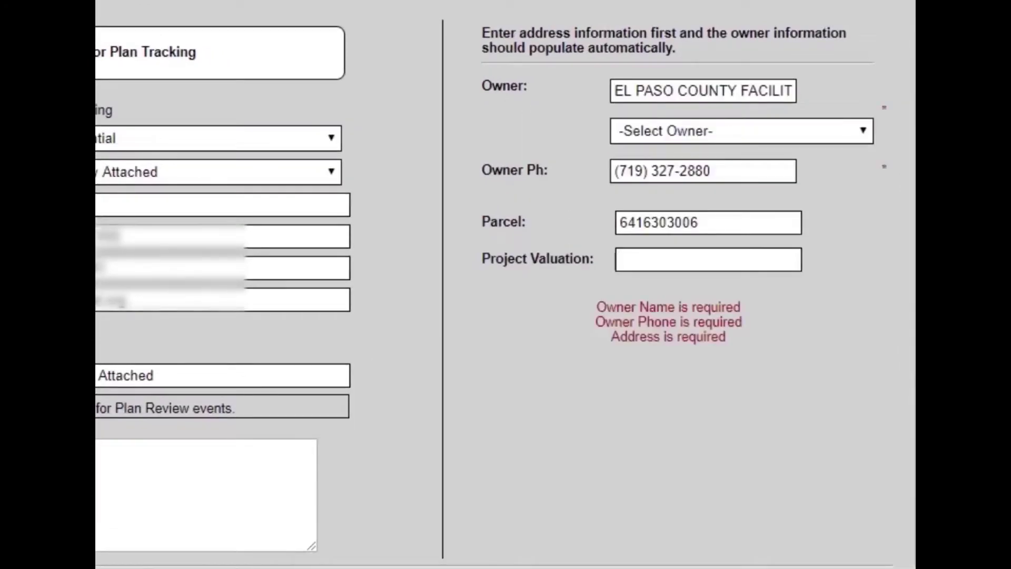
Step: Select Permit Owner as the plan's owner and set Project Valuation to 6500
click(865, 131)
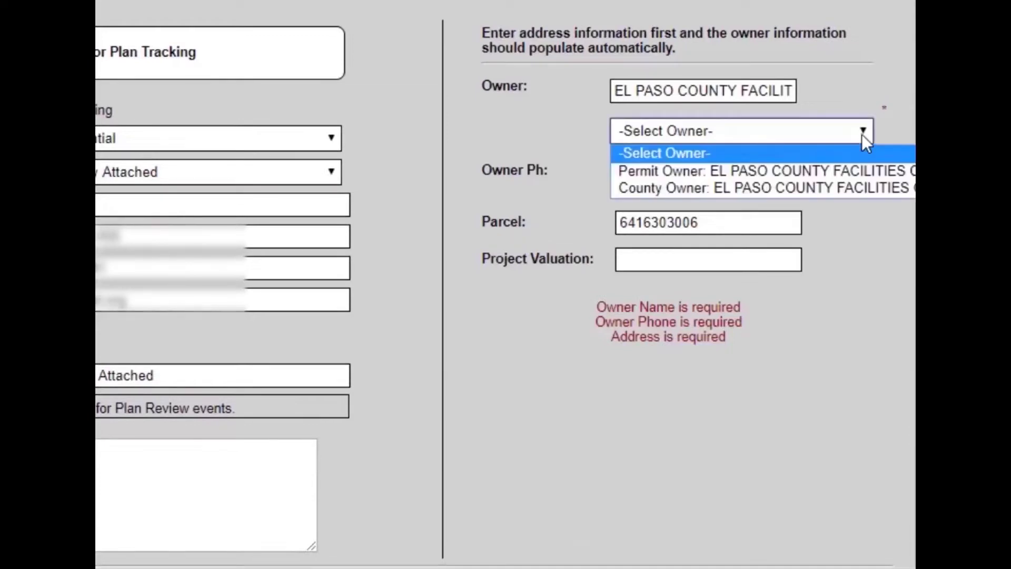
click(861, 166)
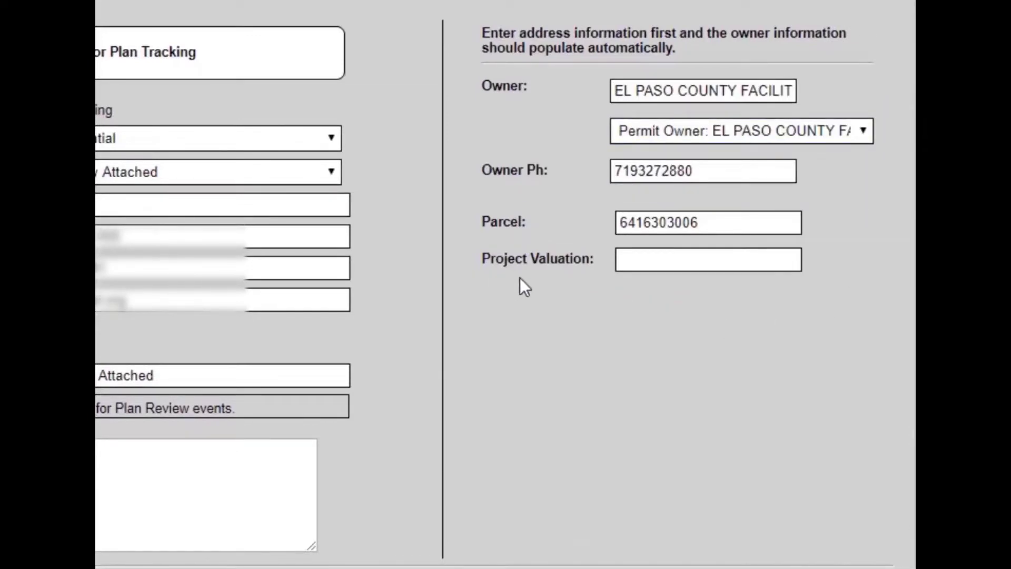
click(656, 259)
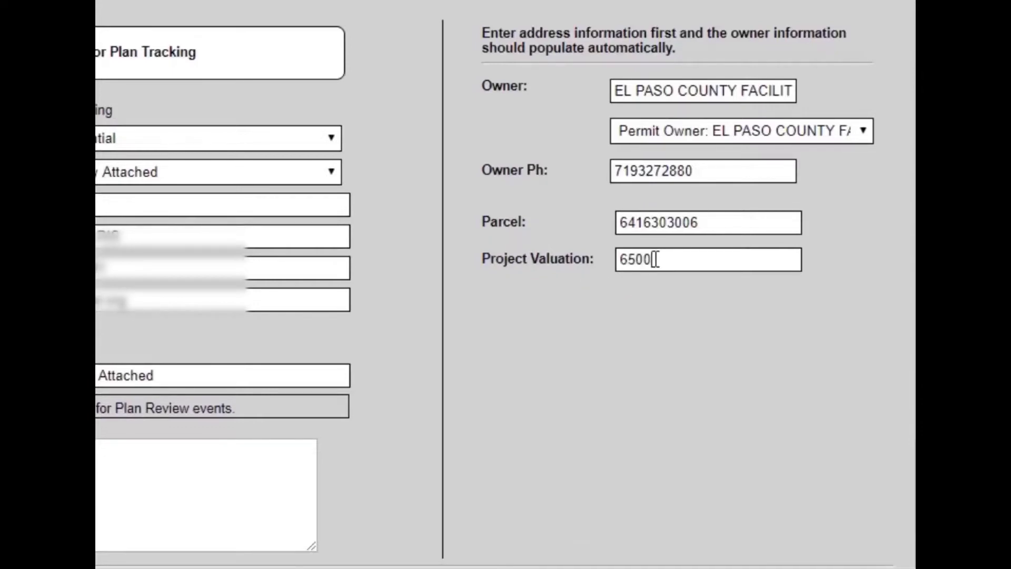
text(6500)
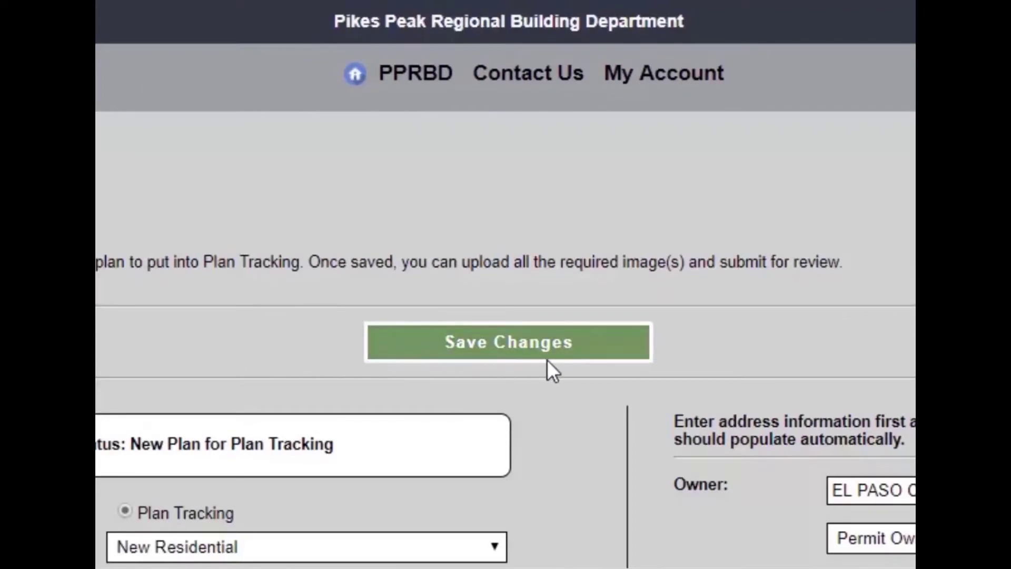
Step: Save the new plan and confirm it received number 14963 with Incomplete status
click(537, 350)
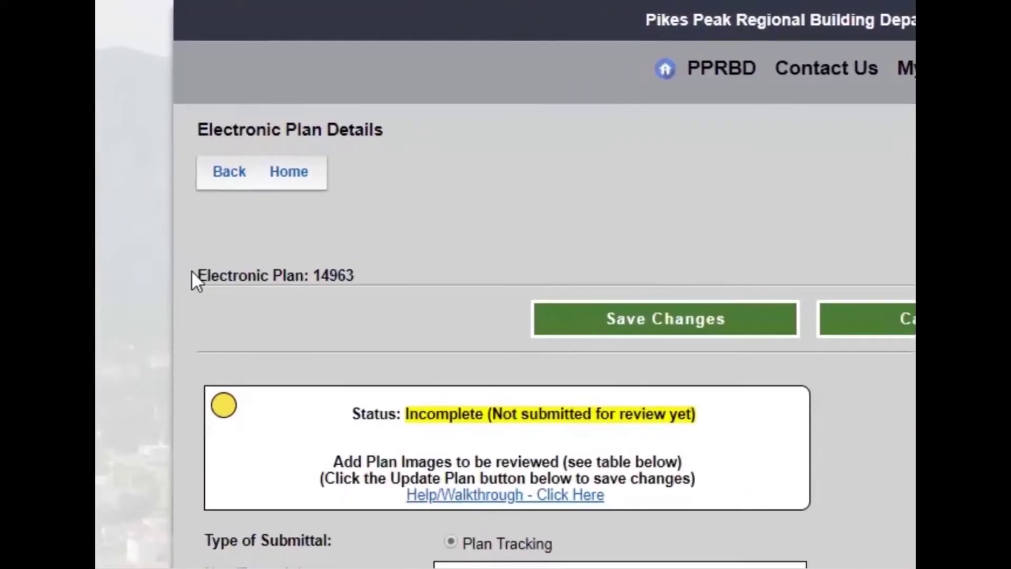
drag(193, 273, 363, 280)
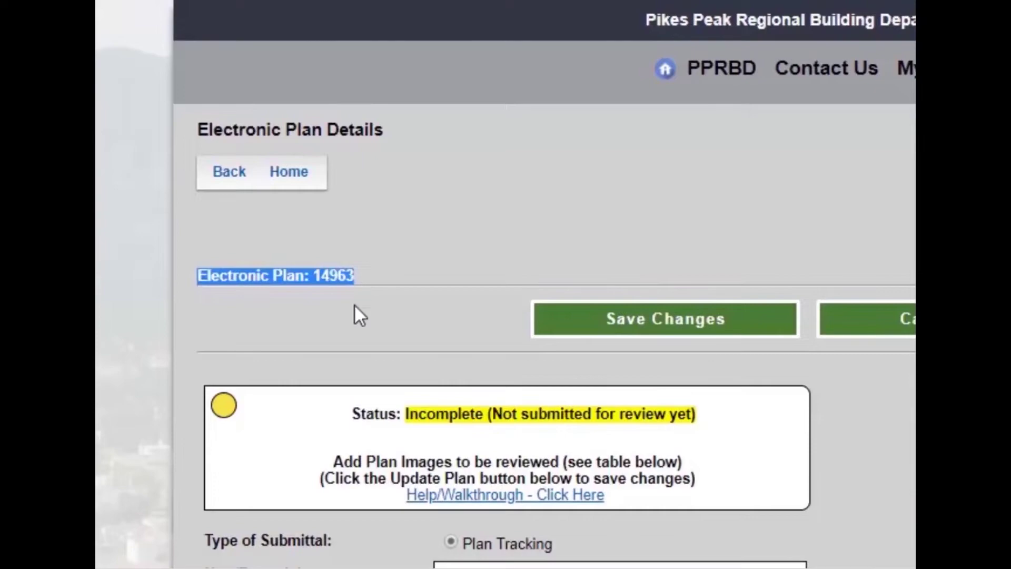
drag(351, 415, 609, 432)
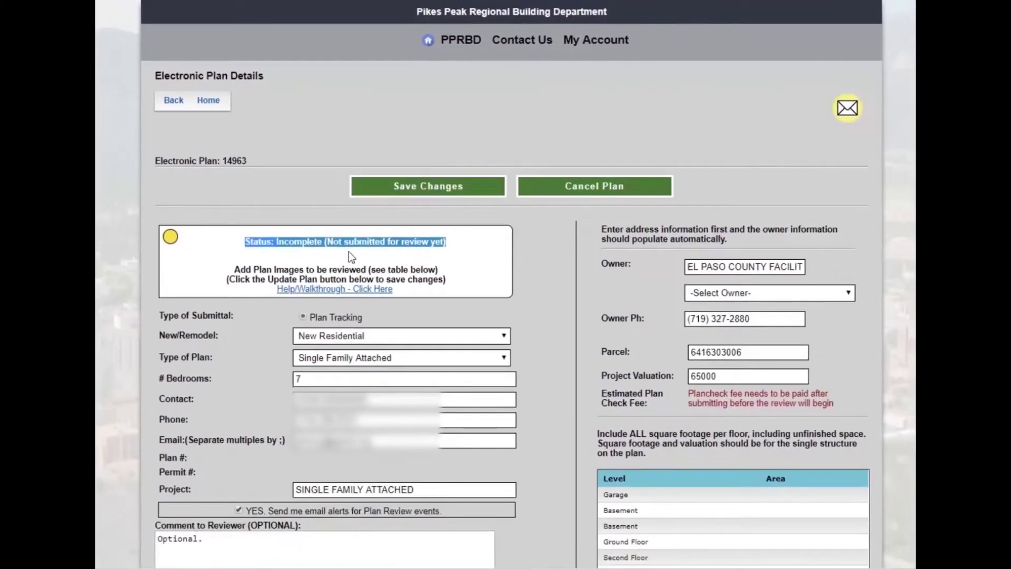
scroll(251, 393, down, 5)
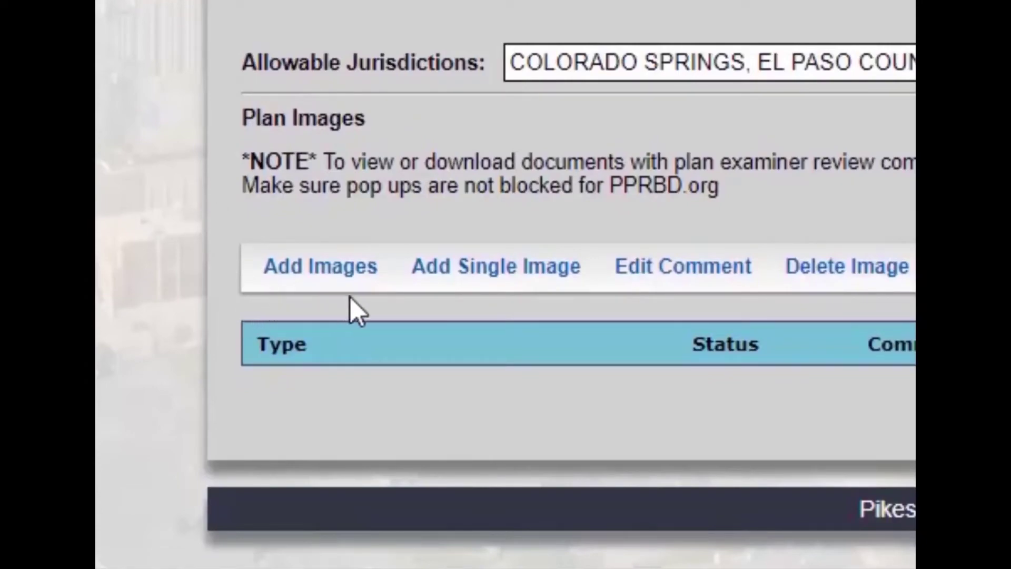
Step: On the image upload form, give the required Site Plan row the comment 'Site Plan'
click(320, 278)
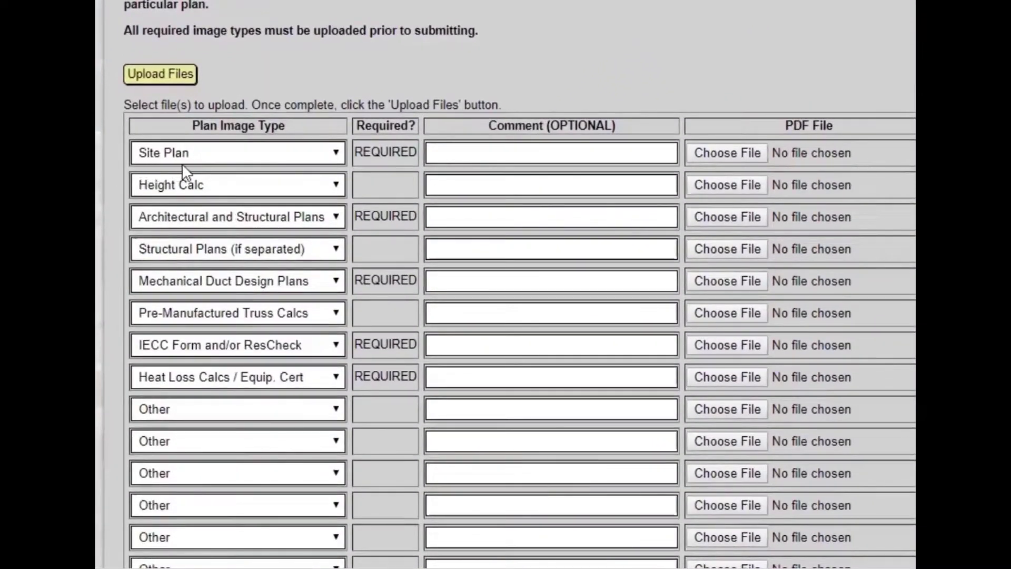
drag(354, 158, 372, 158)
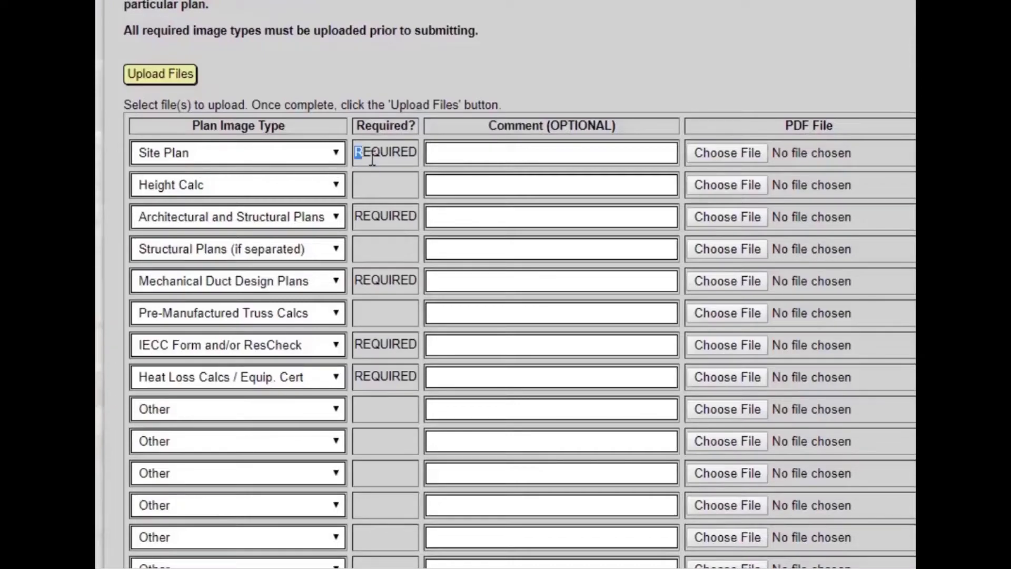
click(466, 158)
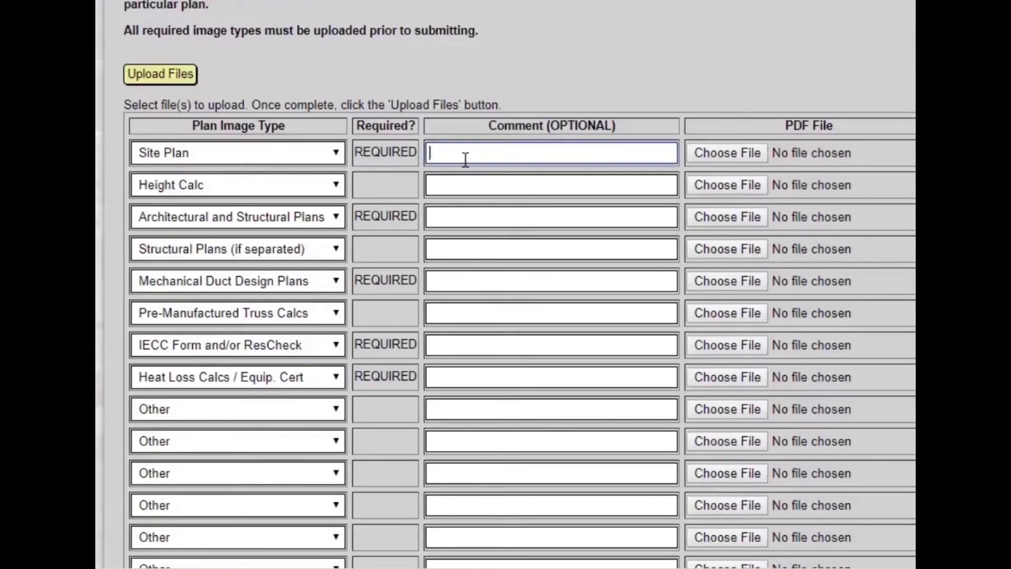
text(Si)
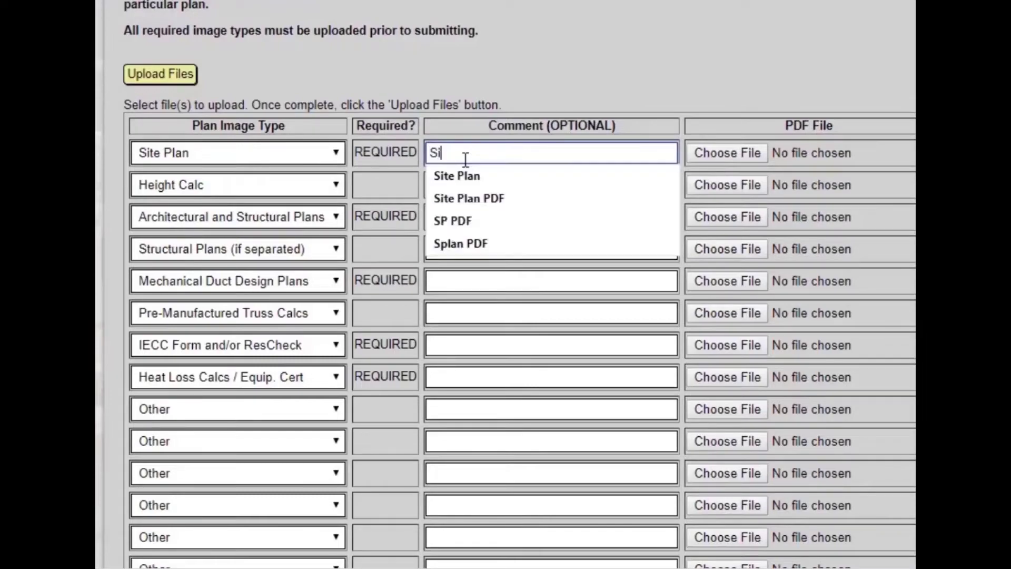
text(te Plan PDF)
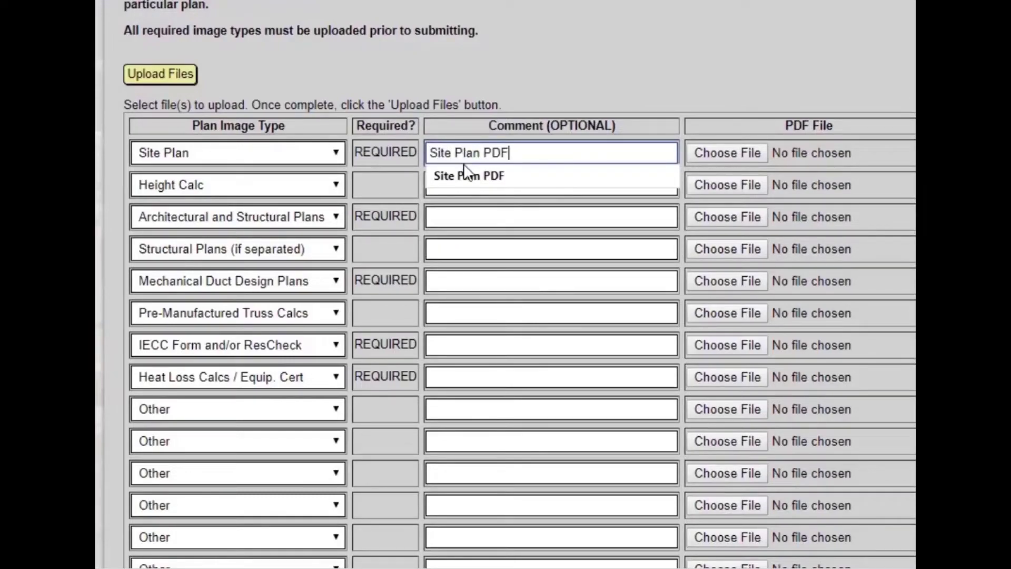
click(467, 175)
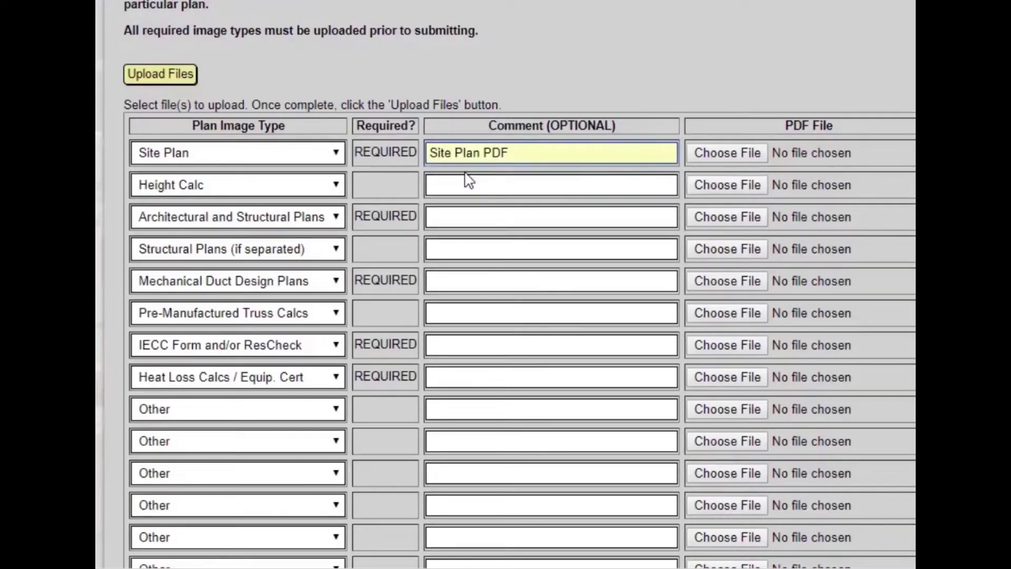
Step: Attach the Site Plan and Heat Loss Calcs PDFs to their matching rows
click(705, 161)
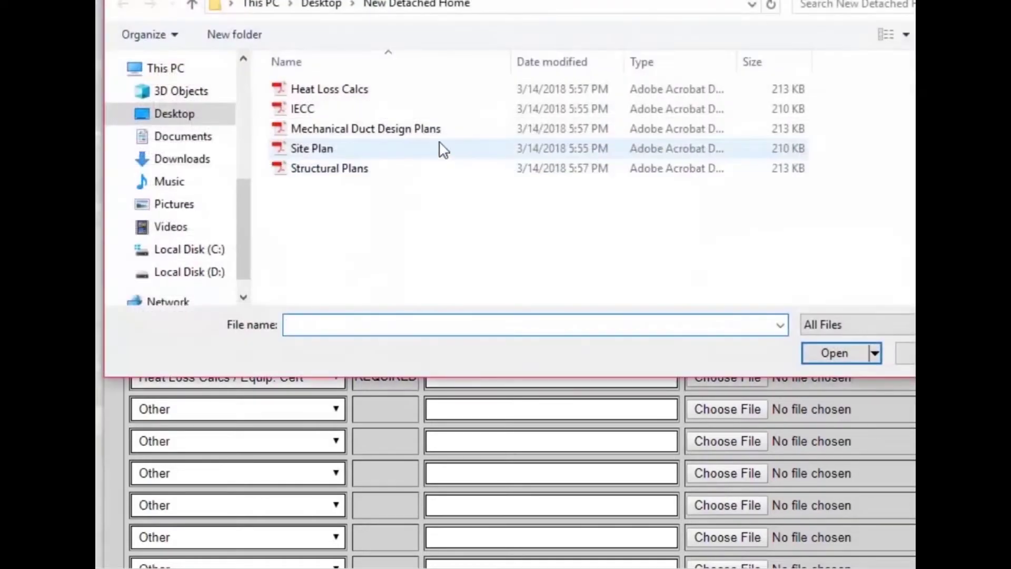
click(372, 149)
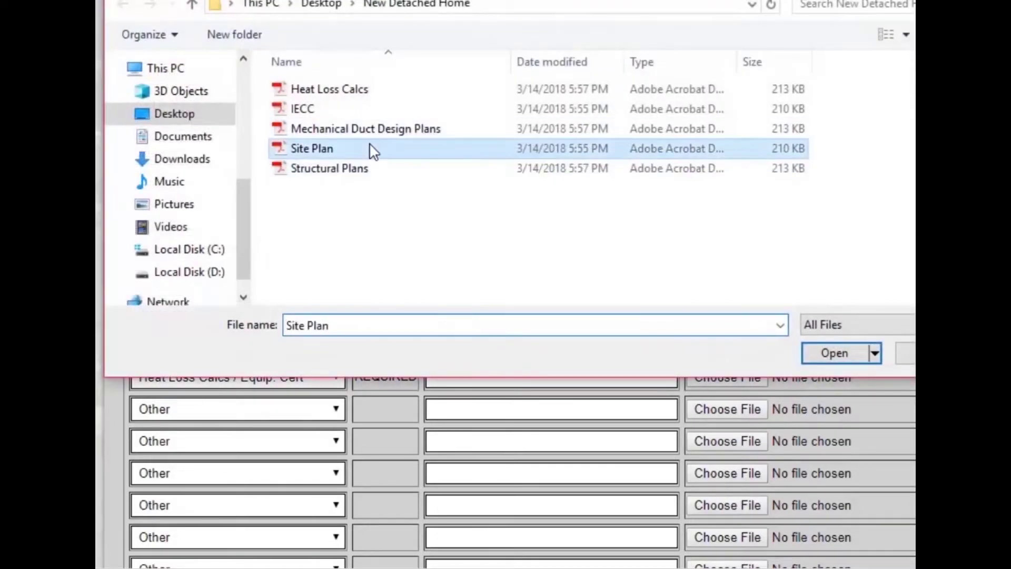
click(837, 355)
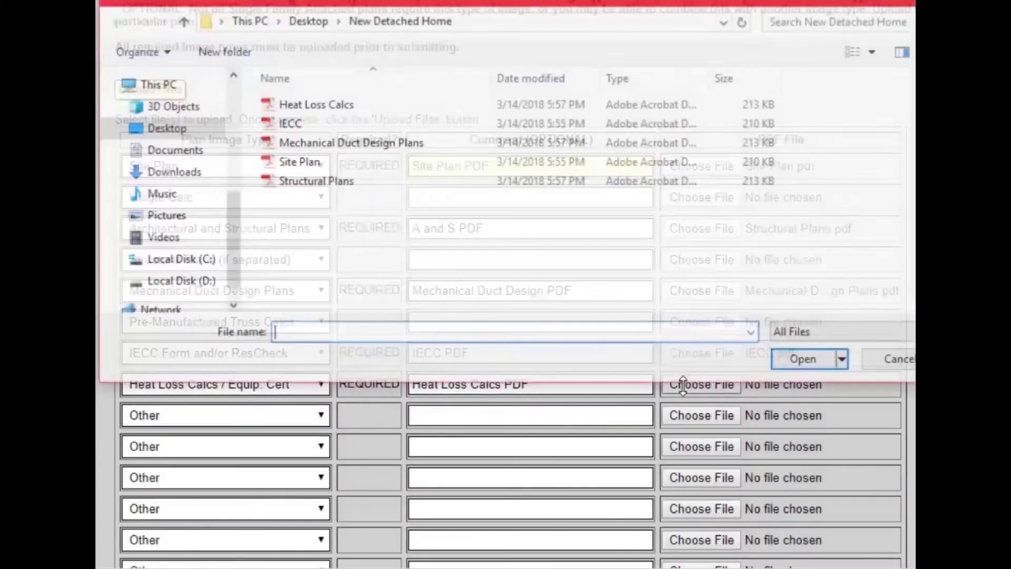
click(325, 112)
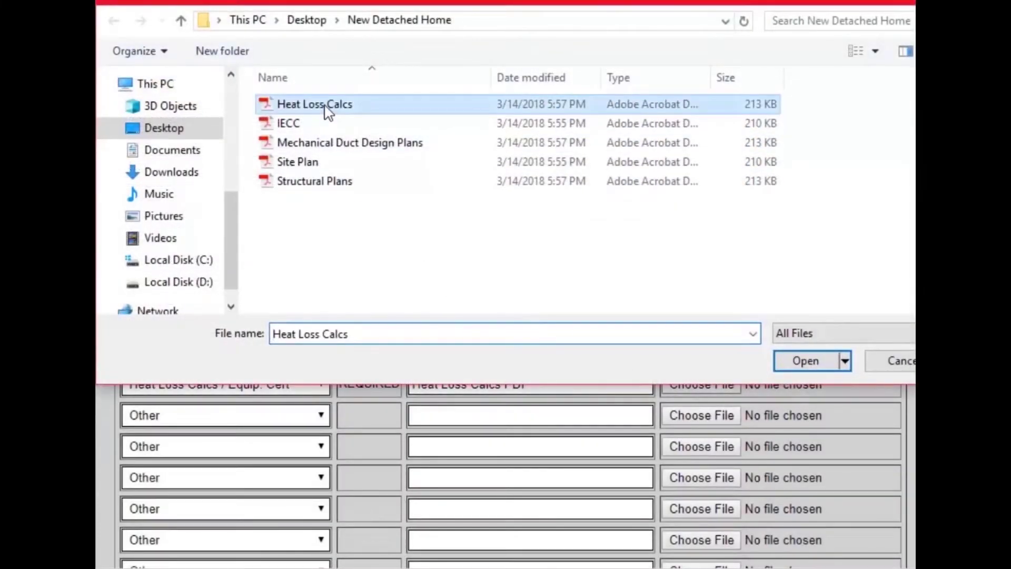
click(794, 361)
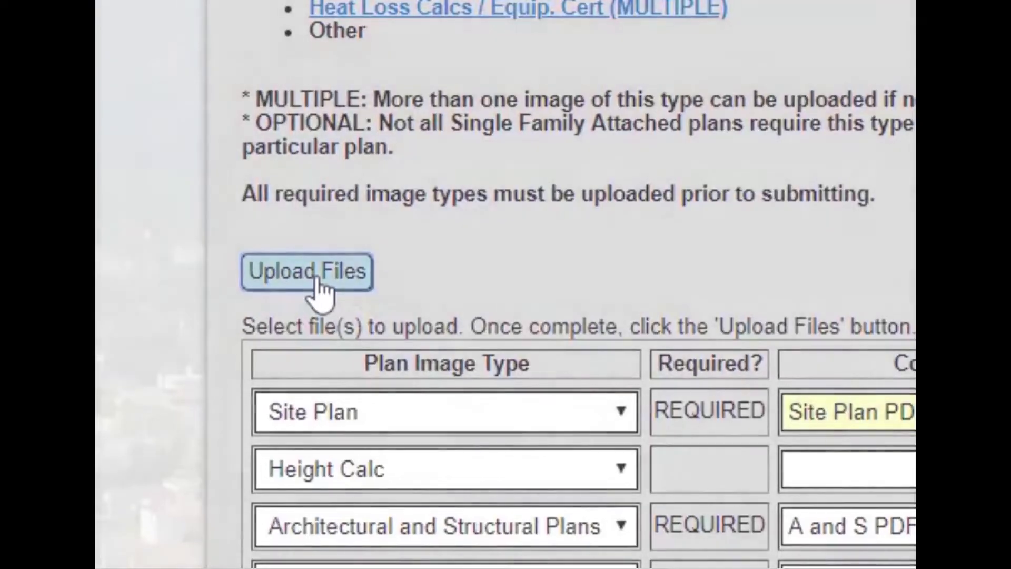
Step: Upload the attached files and verify all five plan images show Uploaded status
click(318, 289)
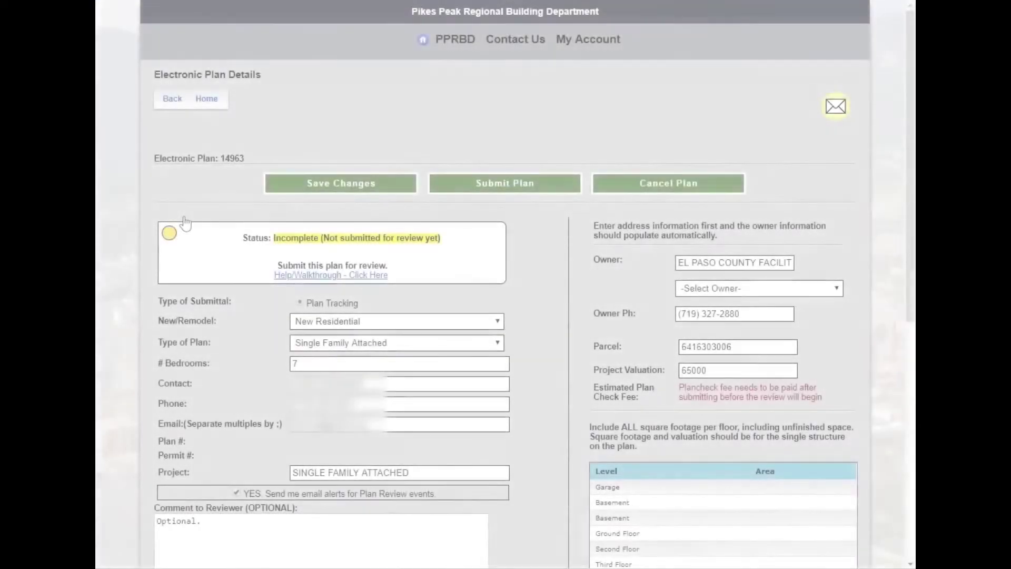
scroll(251, 244, down, 5)
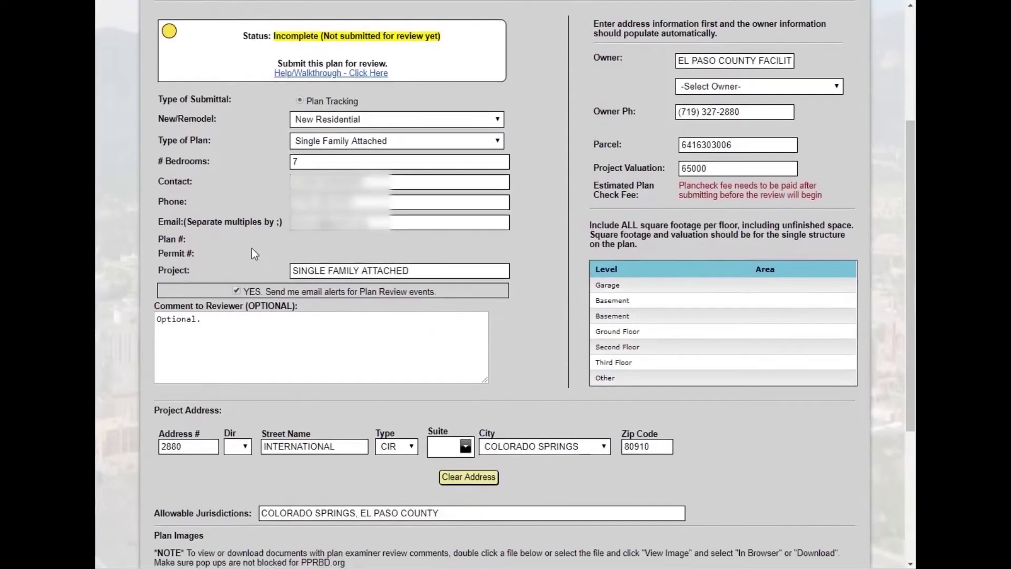
scroll(253, 255, down, 5)
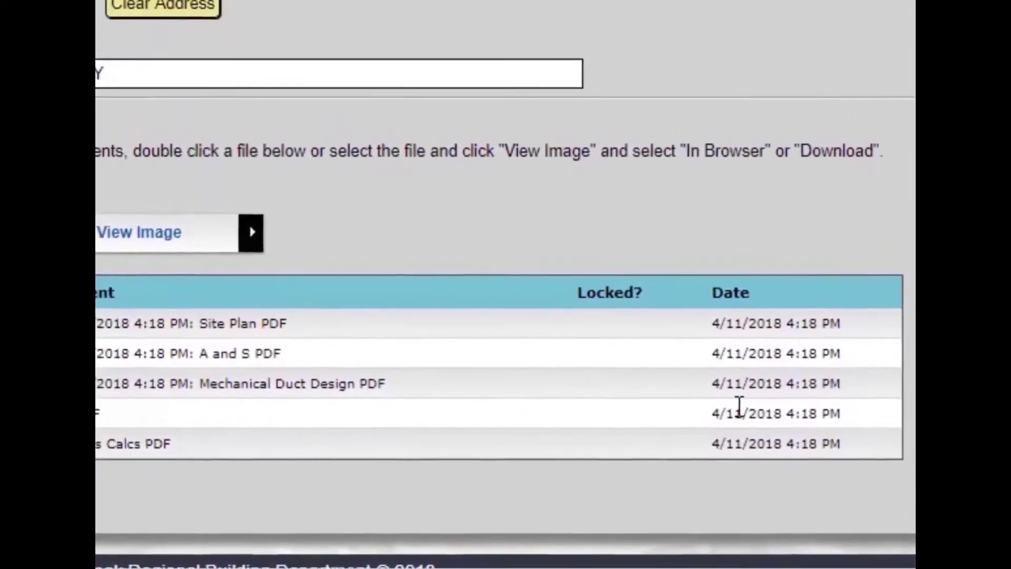
scroll(740, 407, up, 13)
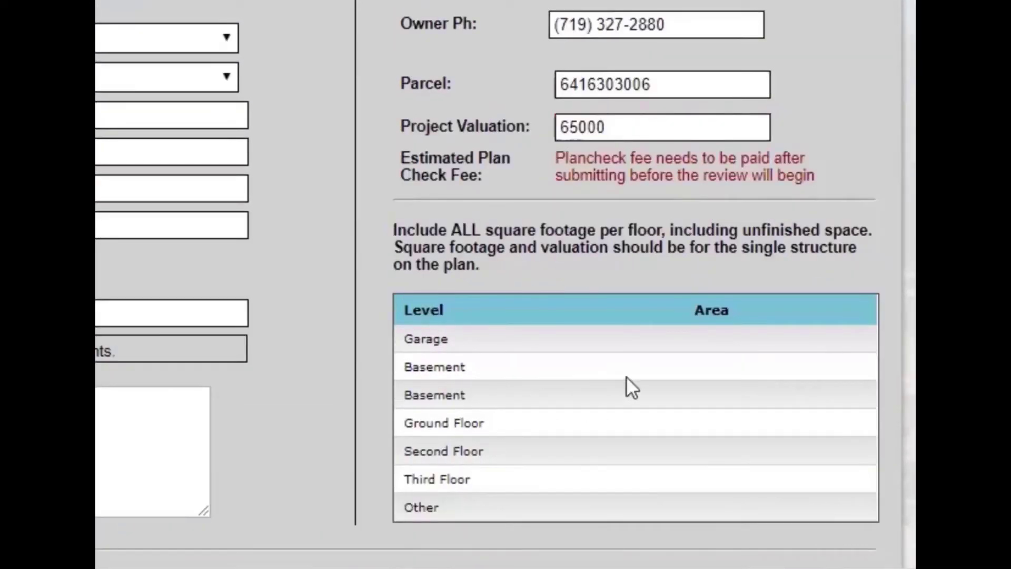
Step: Enter the Level/Area square footage: Garage 800, both Basement rows 1000, Ground Floor 1200
click(689, 343)
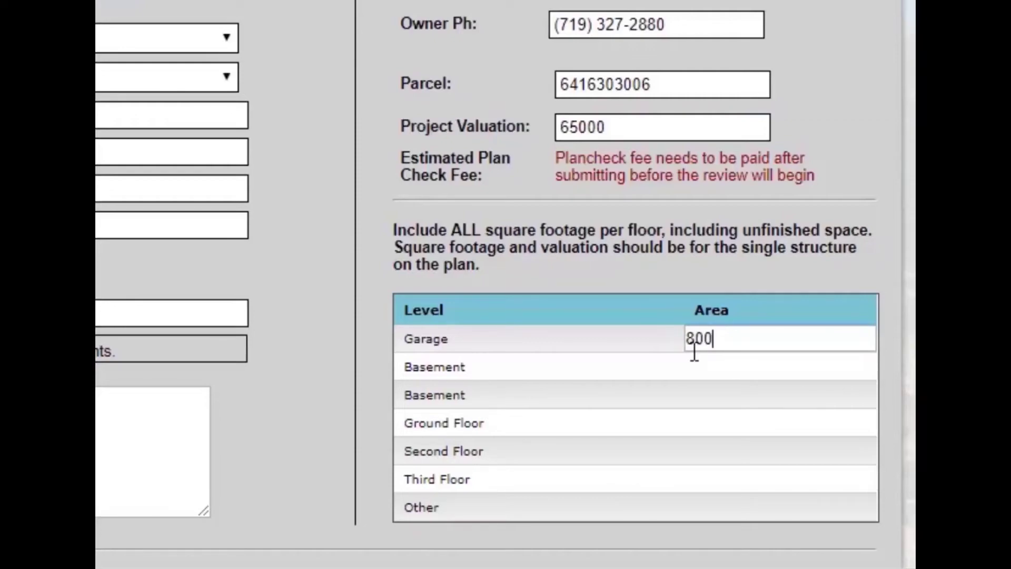
click(697, 362)
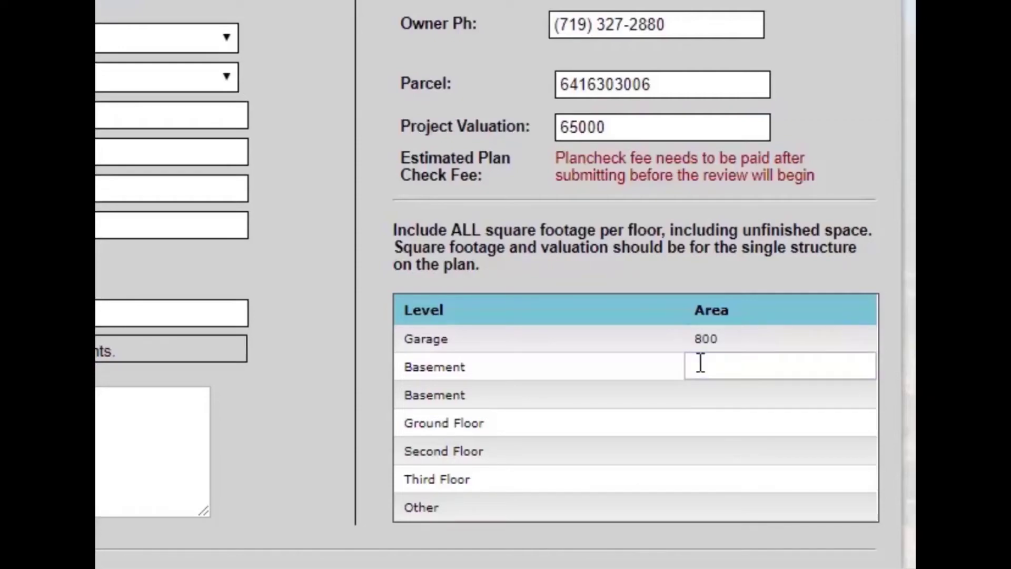
text(1000)
click(692, 392)
text(1000)
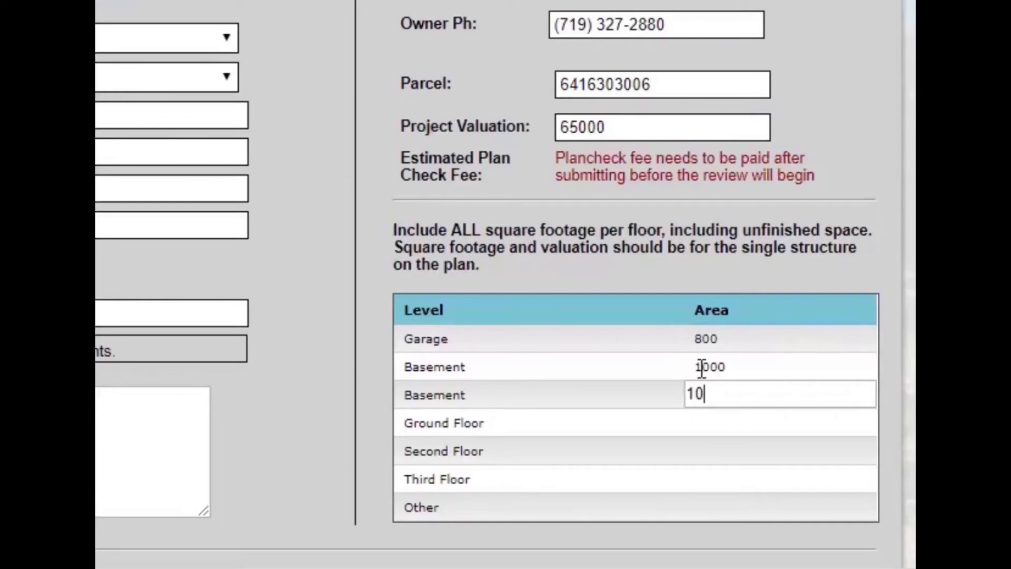
click(709, 422)
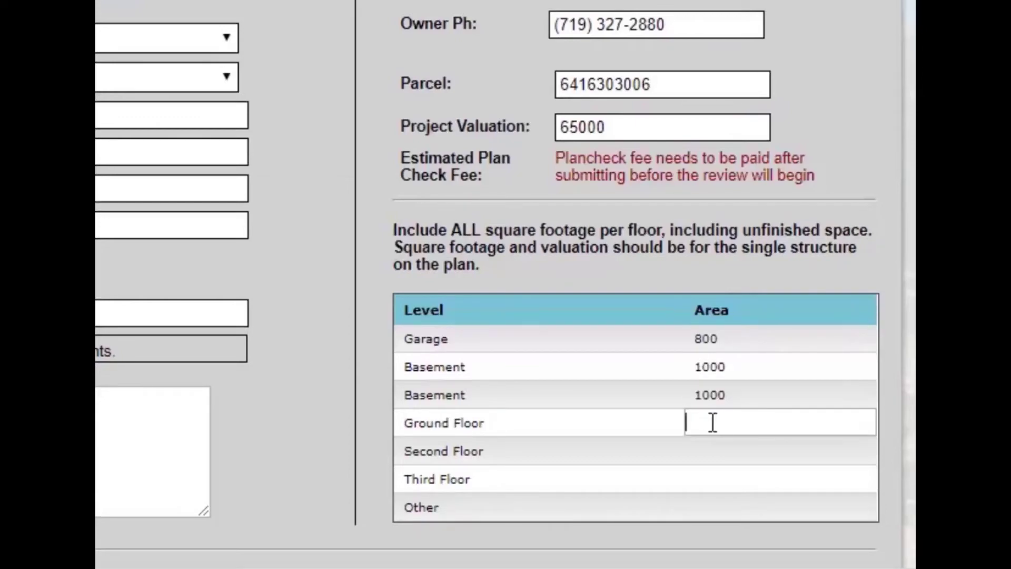
text(1200)
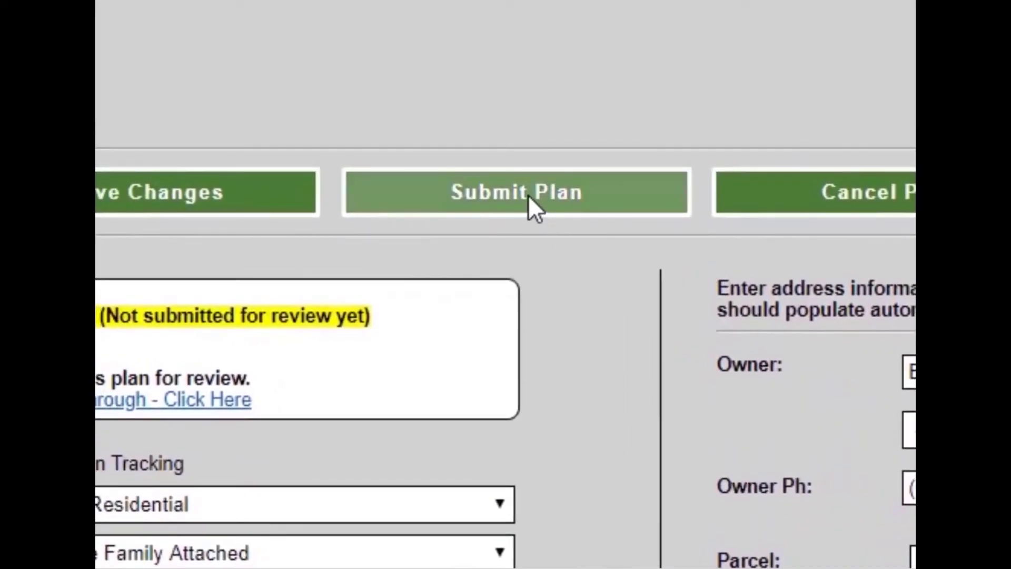
Step: Submit the electronic plan for review with the Submit Plan button on Electronic Plan Details
click(529, 196)
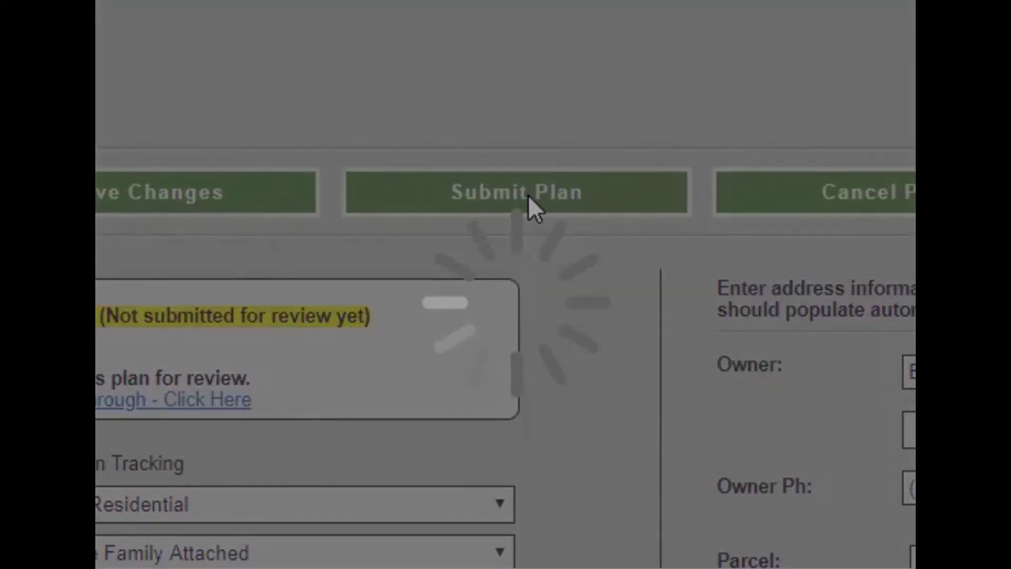